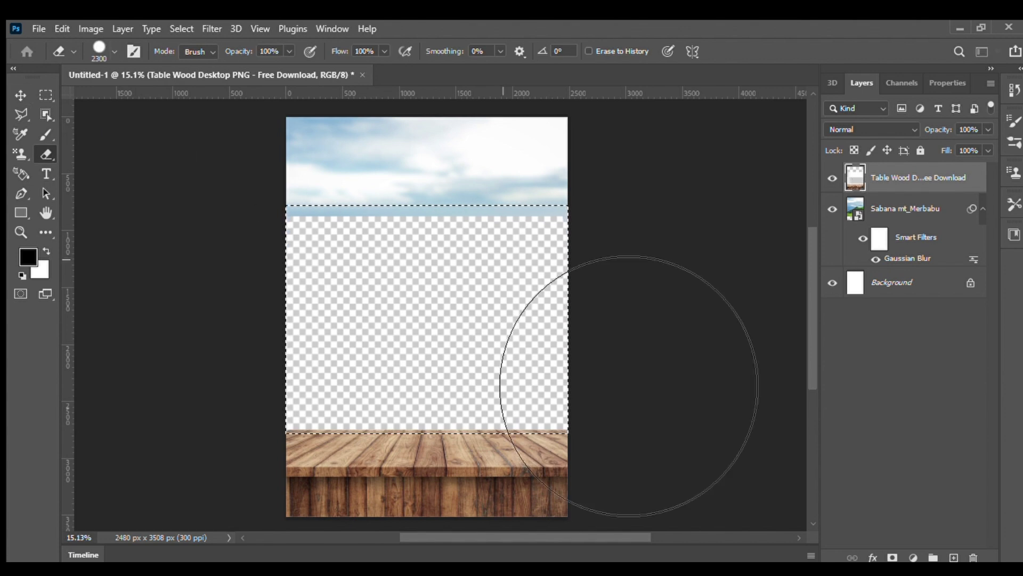
Step: Add a Hue/Saturation adjustment layer above the wooden table and adjust its saturation and lightness
key("v")
left_click(974, 421)
left_click_drag(904, 190, 905, 191)
left_click_drag(905, 218, 914, 213)
Step: Add a Color Balance adjustment layer and shift the colours towards cyan
left_click(862, 83)
left_click(913, 557)
left_click(959, 435)
left_click_drag(884, 165, 849, 160)
left_click_drag(887, 191, 891, 186)
Step: Add a Curves adjustment layer and bend the RGB curve's midpoint down to darken the midtones
left_click(862, 83)
left_click(914, 557)
left_click(959, 380)
left_click_drag(922, 220, 922, 234)
left_click_drag(961, 181, 962, 189)
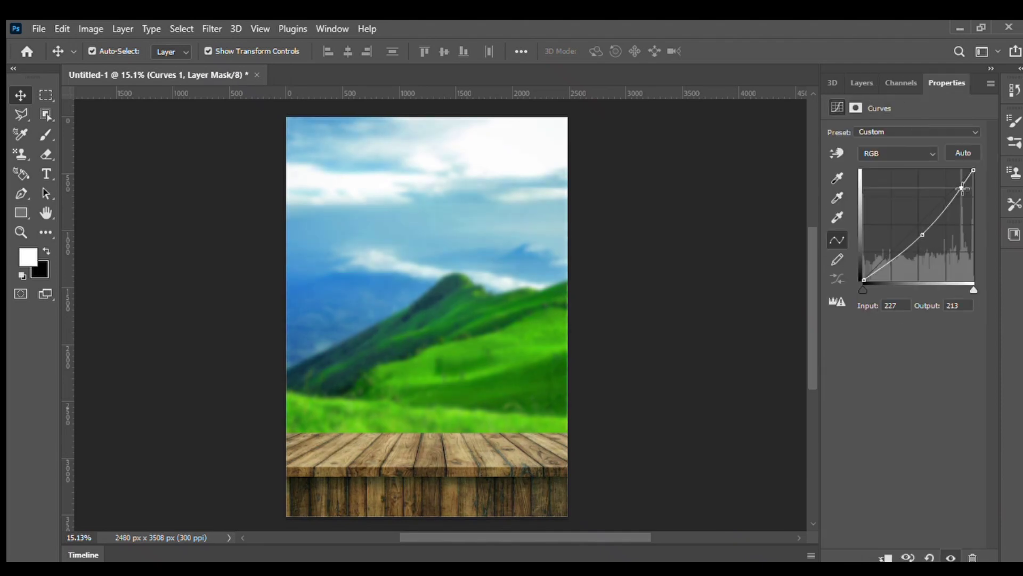
Step: Add a Levels adjustment layer, lowering the white input point and slightly shifting the midtones to brighten the scene
left_click(861, 83)
left_click(913, 557)
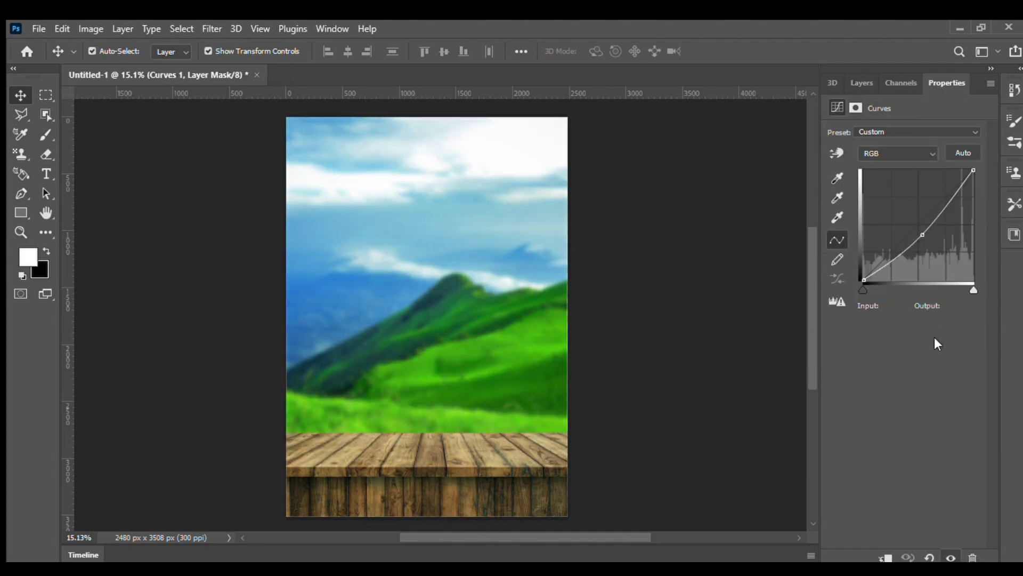
left_click(934, 367)
left_click_drag(913, 243, 910, 243)
left_click_drag(978, 242, 948, 239)
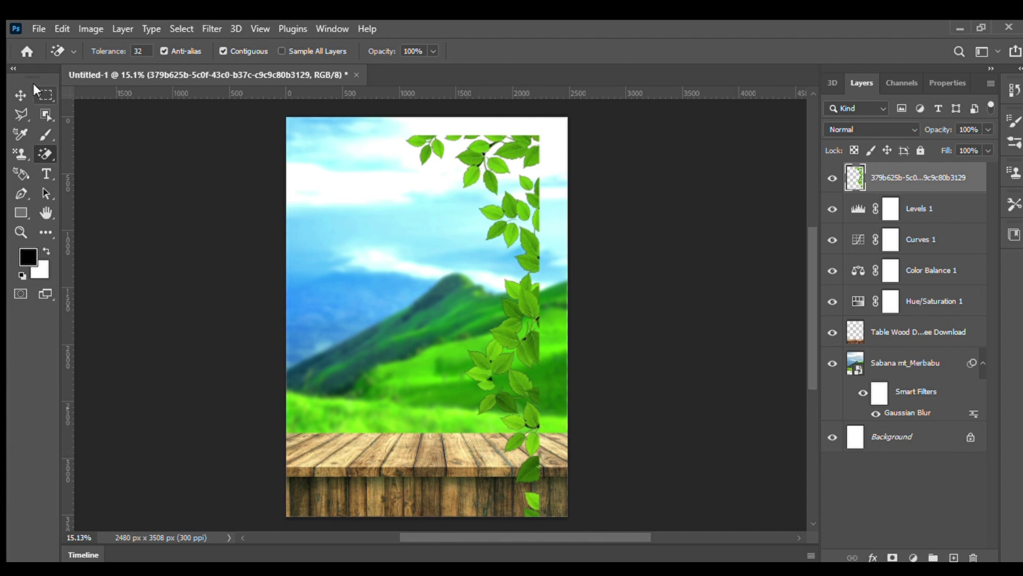
Step: Enlarge the leaf branch layer so the leaves reach past the upper and right edges of the canvas
left_click(21, 95)
key("ctrl+t")
left_click_drag(540, 134, 581, 81)
scroll(551, 302, "down", 2)
scroll(522, 352, "up", 8)
key("Return")
Step: Erase the leftover dark patches between the leaves with the Magic Eraser
left_click(45, 154)
left_click(527, 288)
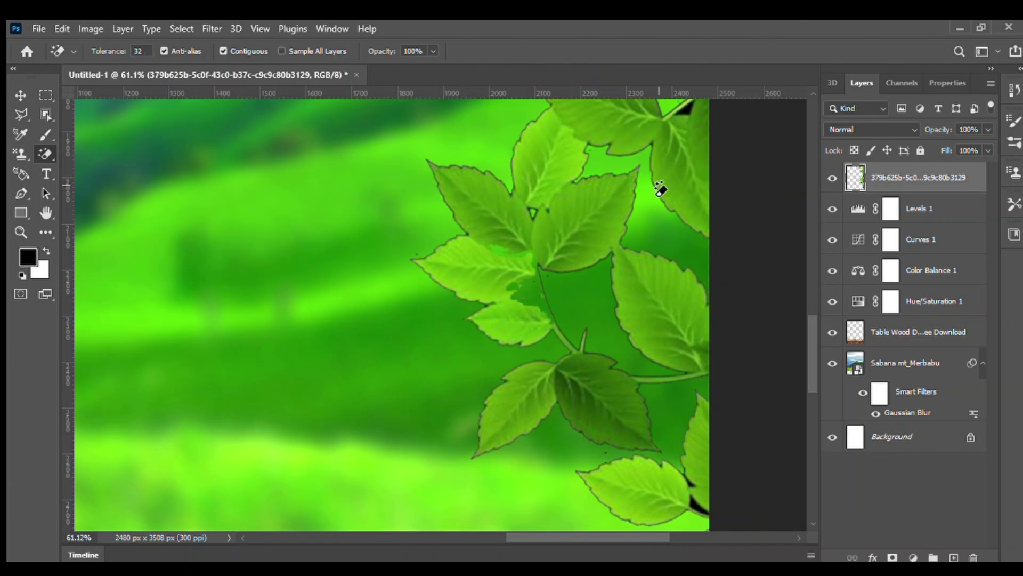
scroll(651, 234, "up", 3)
scroll(678, 190, "down", 5)
scroll(690, 361, "down", 3)
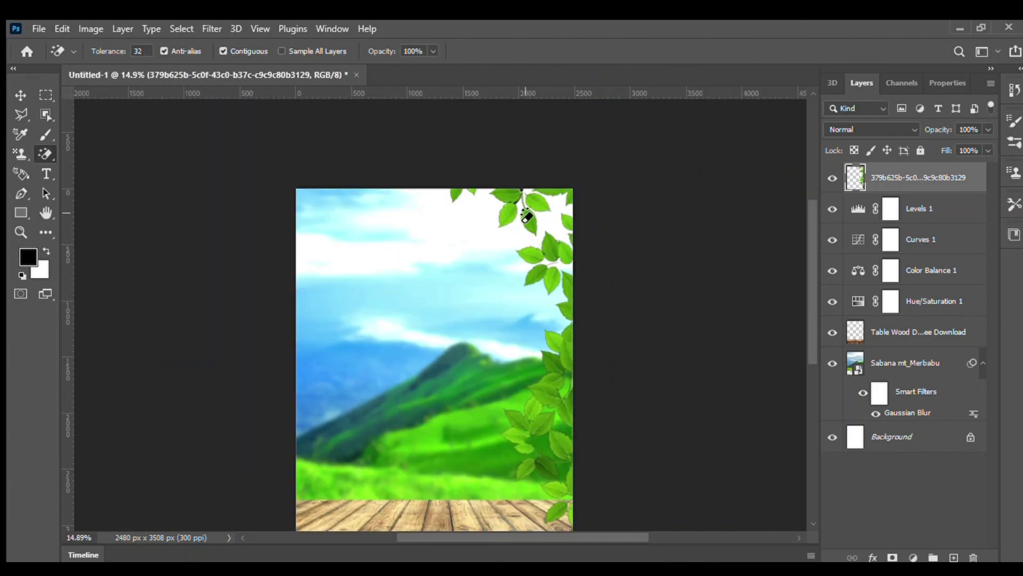
scroll(525, 213, "up", 3)
scroll(586, 373, "up", 1)
left_click(474, 259)
Step: Fine-tune the position of the leaves at the right edge of the canvas and apply a Gaussian Blur to them
key("v")
scroll(501, 330, "down", 5)
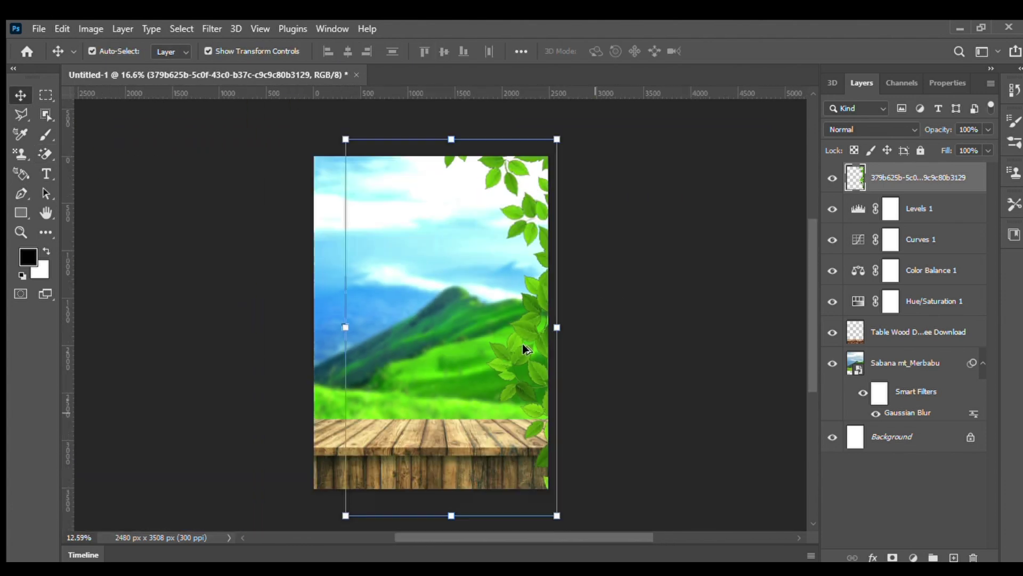
left_click_drag(498, 351, 490, 354)
left_click_drag(497, 205, 497, 209)
key("ctrl+alt+f")
left_click(756, 174)
Step: Duplicate the blurred leaves, flip the copy horizontally and align it along the left edge of the canvas
left_click_drag(519, 341, 345, 327)
key("ctrl+t")
right_click(468, 347)
left_click(496, 340)
right_click(345, 327)
left_click(399, 550)
right_click(345, 327)
left_click(397, 541)
left_click_drag(182, 375, 340, 388)
key("Return")
left_click(604, 365)
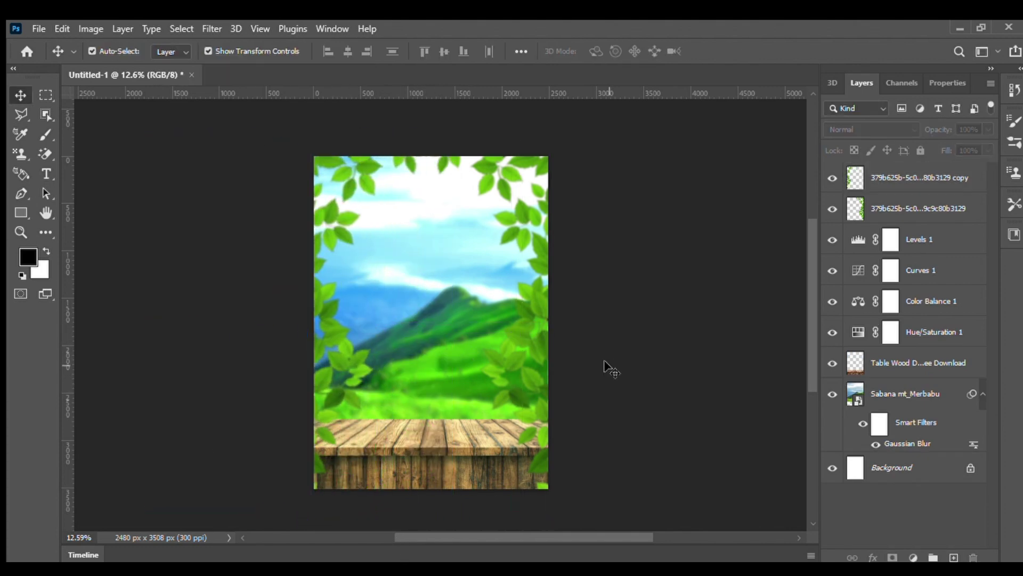
Step: Place the strawberry juice can image as a new layer above the leaves
key("Return")
scroll(423, 287, "up", 6)
scroll(422, 288, "down", 1)
Step: Try to mask the can out of its white background with an automatic selection and position it on the table
left_click(183, 28)
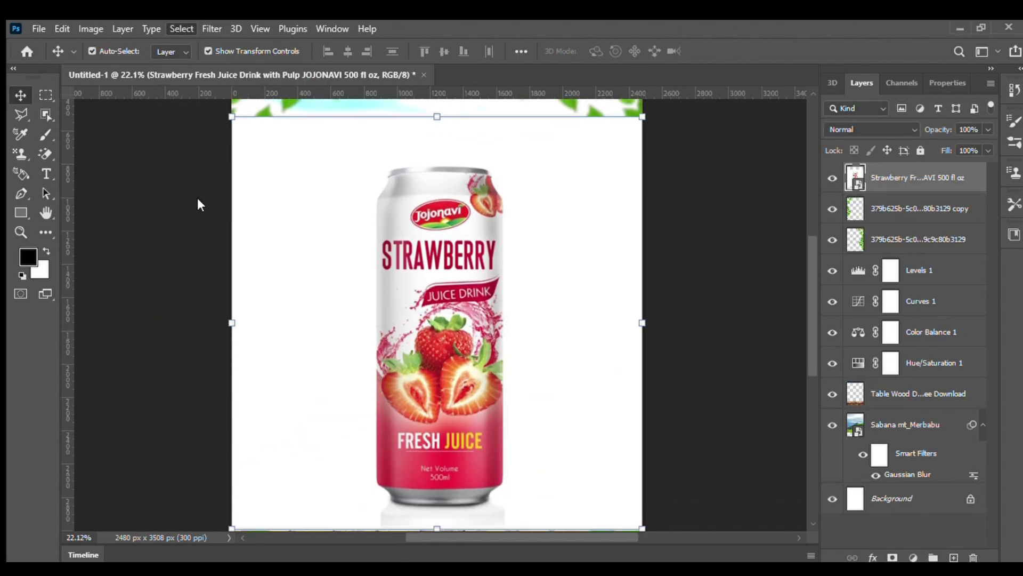
left_click(893, 557)
scroll(515, 430, "down", 4)
left_click_drag(604, 214, 586, 232)
left_click_drag(430, 386, 438, 384)
left_click_drag(596, 228, 605, 220)
left_click_drag(470, 305, 462, 318)
key("Return")
scroll(447, 260, "down", 1)
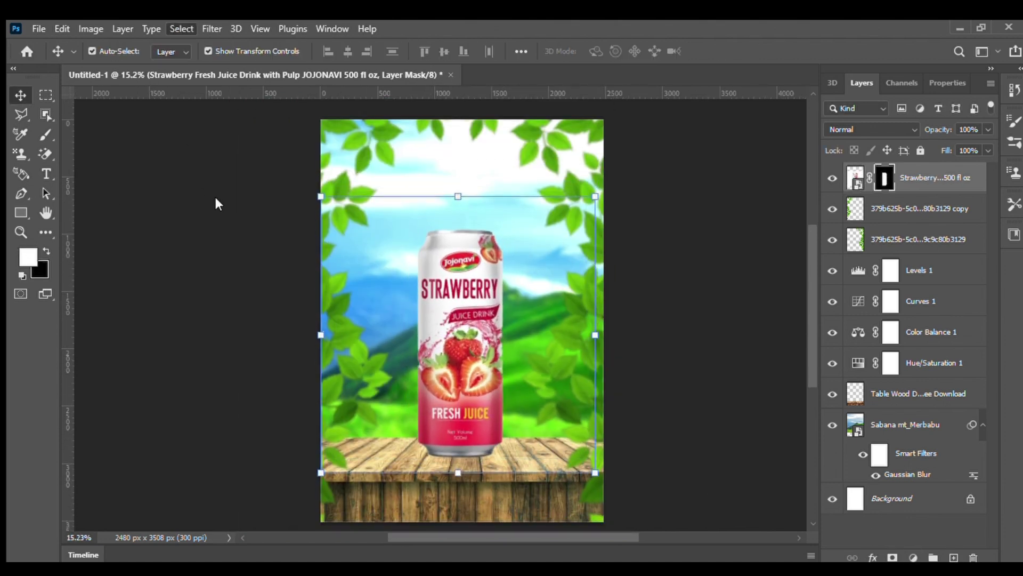
double_click(854, 177)
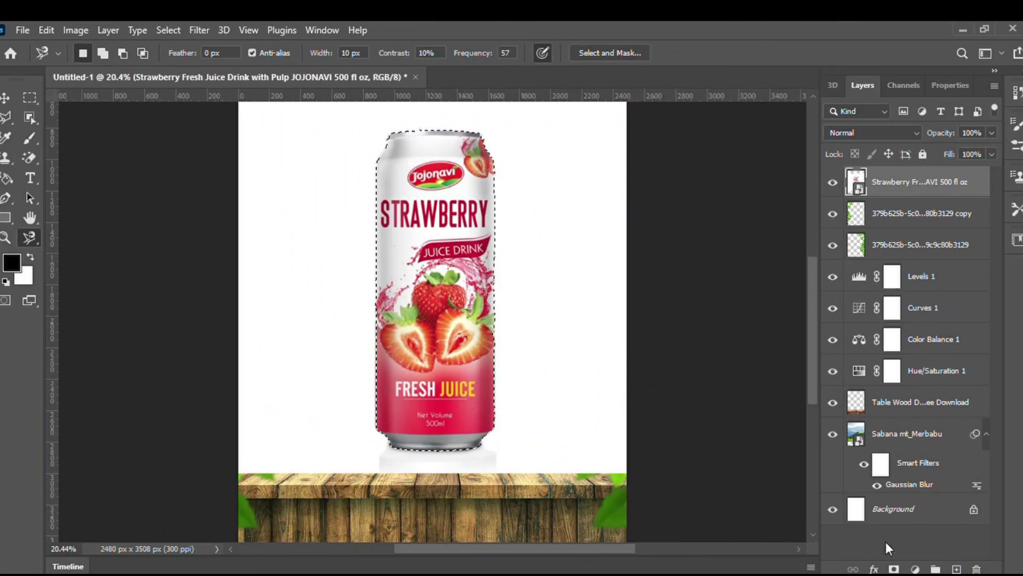
Step: Mask the can layer with the active selection and convert it to a smart object
left_click(894, 568)
key("v")
right_click(917, 182)
left_click(874, 341)
Step: Scale the can down slightly and set it on the tabletop at the centre
left_click_drag(495, 129, 486, 155)
left_click_drag(476, 208, 479, 220)
key("Return")
key("ctrl+z")
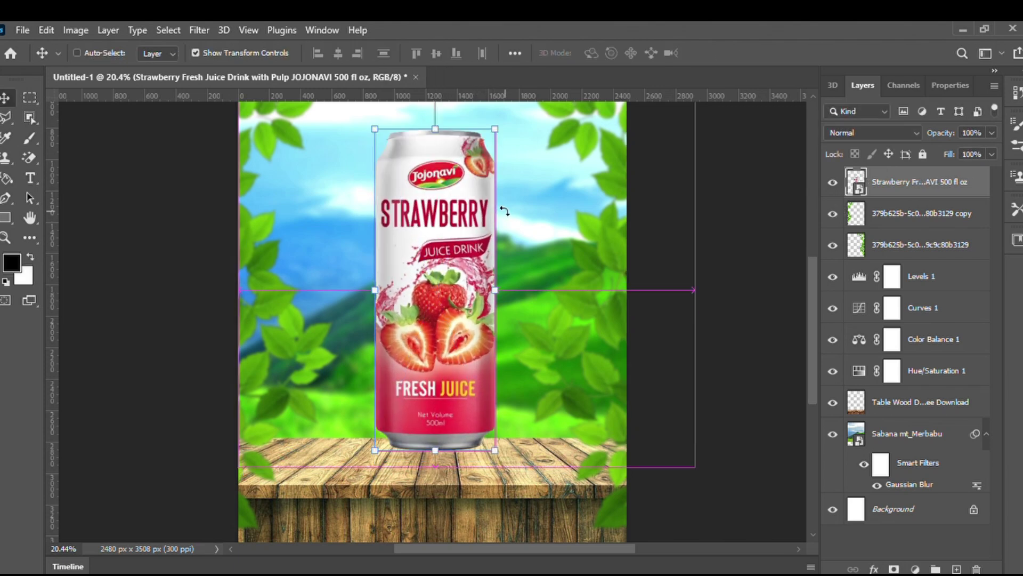
Step: Paint a soft black spot under the can on a new layer below the can layer
key("b")
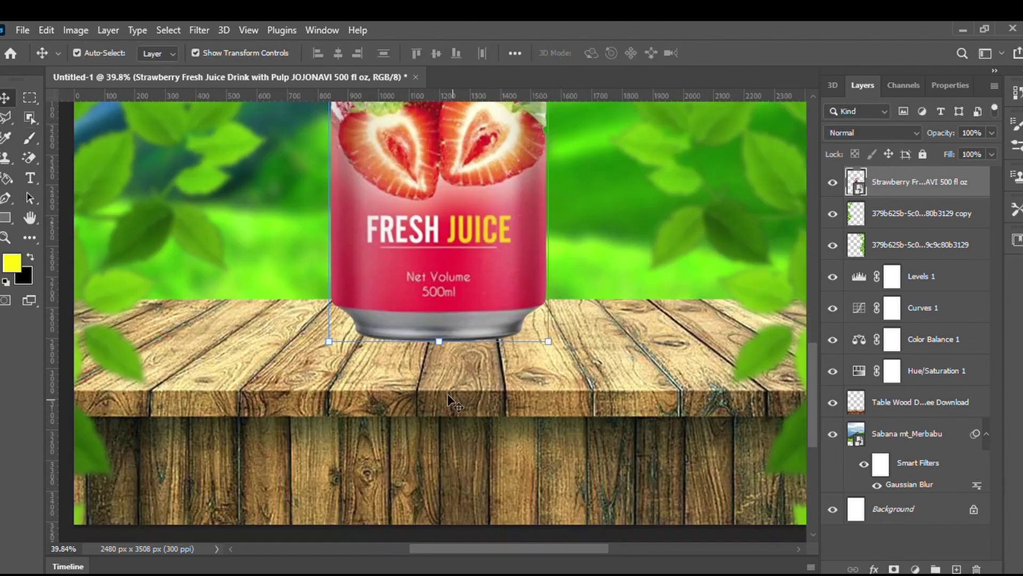
left_click(28, 136)
left_click(434, 350)
key("v")
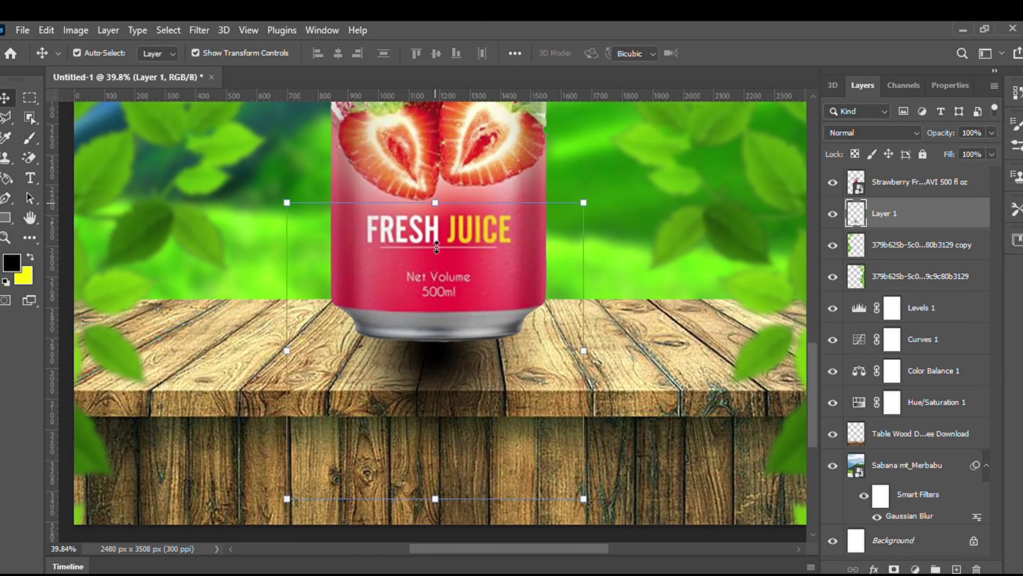
Step: Flatten and widen the black spot into a thin contact shadow beneath the can's base
left_click_drag(434, 203, 434, 322)
key("ctrl+z")
left_click_drag(435, 498, 435, 377)
left_click_drag(477, 230, 469, 297)
mouse_move(436, 444)
left_mouse_down()
mouse_move(436, 345)
mouse_move(452, 363)
left_mouse_up()
left_click_drag(579, 356, 712, 356)
left_click_drag(282, 356, 199, 356)
left_click_drag(455, 393, 455, 370)
left_click_drag(524, 349, 507, 349)
key("Return")
left_click(563, 295)
scroll(564, 299, "down", 5)
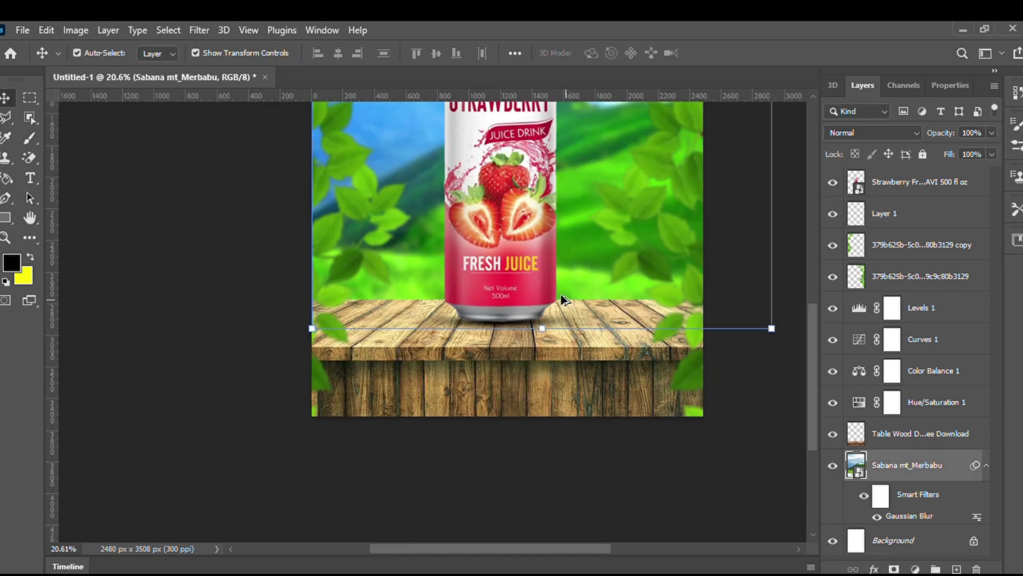
Step: Place the whole strawberry image in the document and move it above all other layers
scroll(554, 341, "up", 7)
scroll(530, 429, "down", 1)
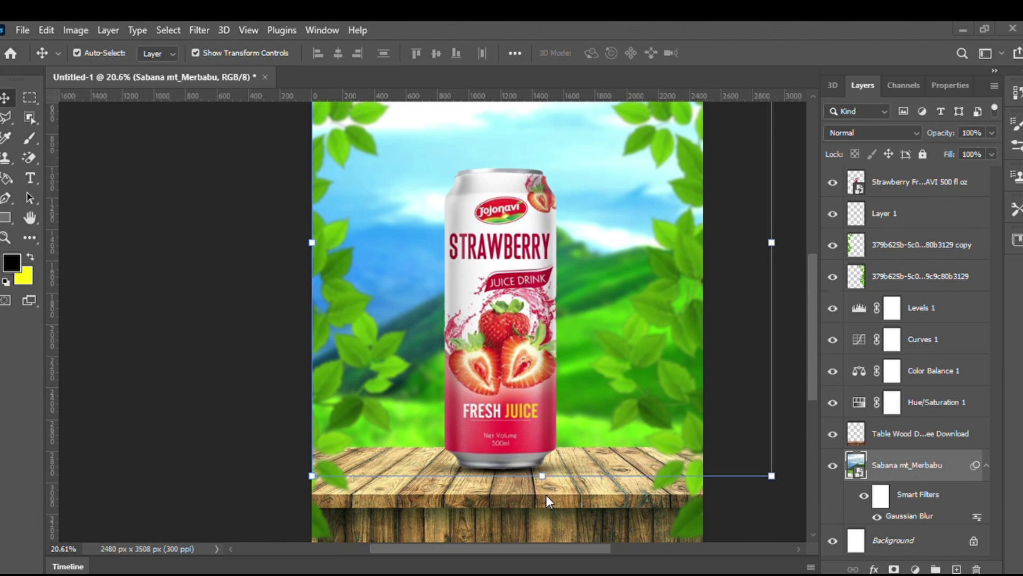
left_click_drag(906, 465, 906, 178)
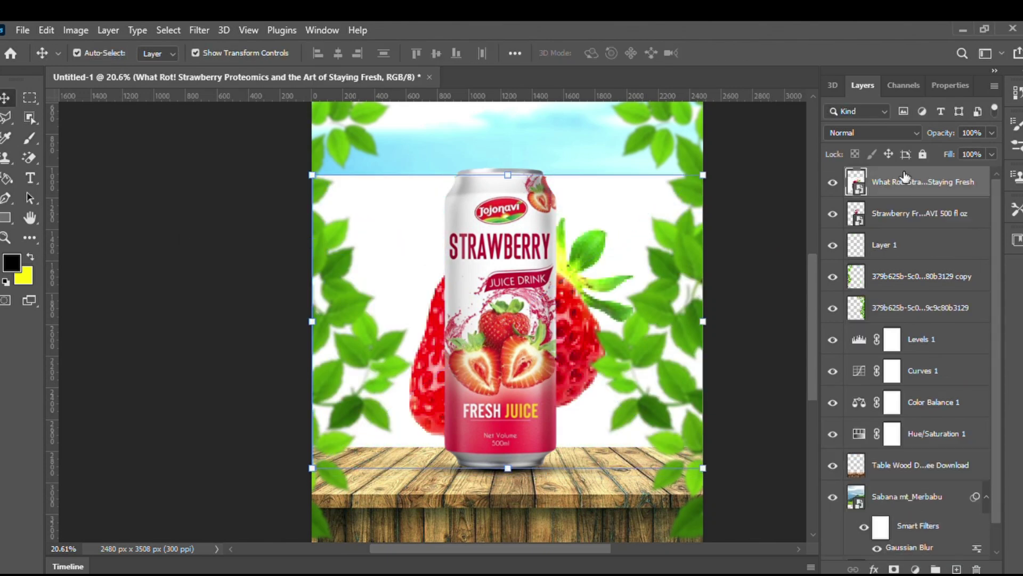
Step: Select the strawberry, mask out its white background and convert the layer to a smart object
key("ctrl+alt+r")
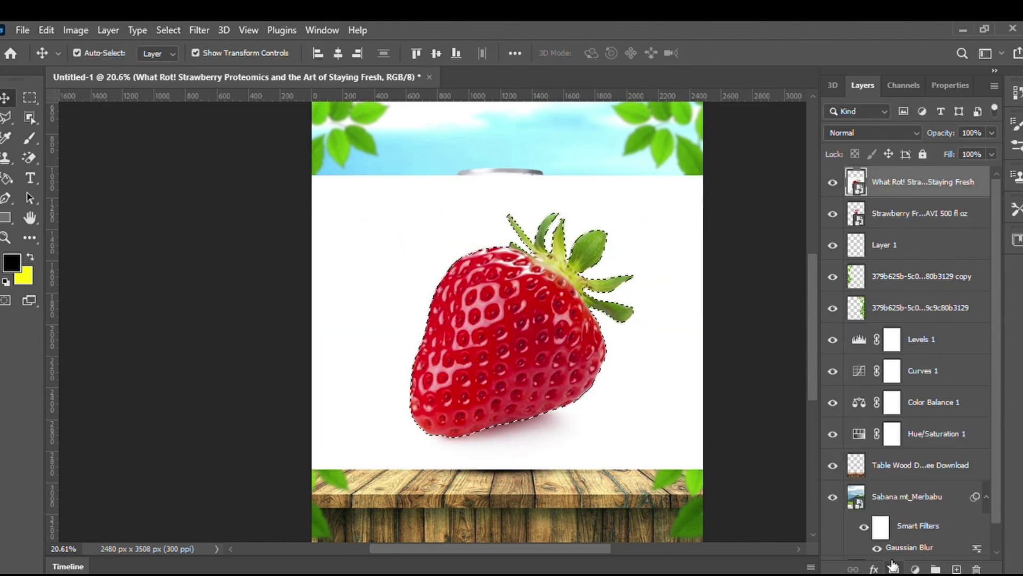
left_click(894, 569)
right_click(922, 193)
left_click(739, 208)
Step: Scale the strawberry down at the upper right of the canvas and place a copy at the can's lower left
left_click_drag(552, 323, 660, 165)
left_click_drag(518, 279, 583, 215)
left_click_drag(629, 155, 416, 421)
key("Return")
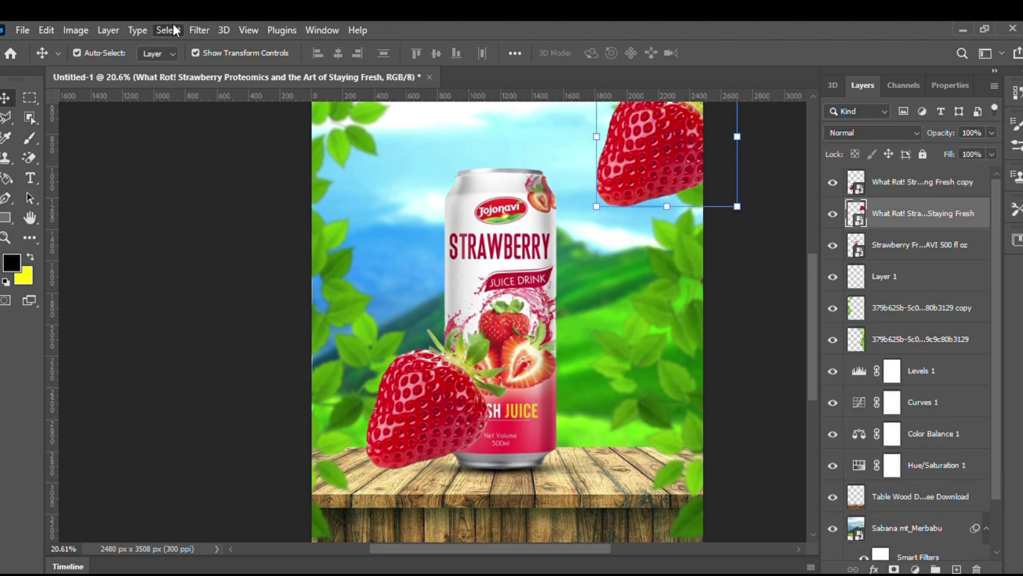
Step: Apply a Gaussian Blur to the upper strawberry, enlarge it and move it to the canvas's upper left corner
key("ctrl+alt+f")
key("h")
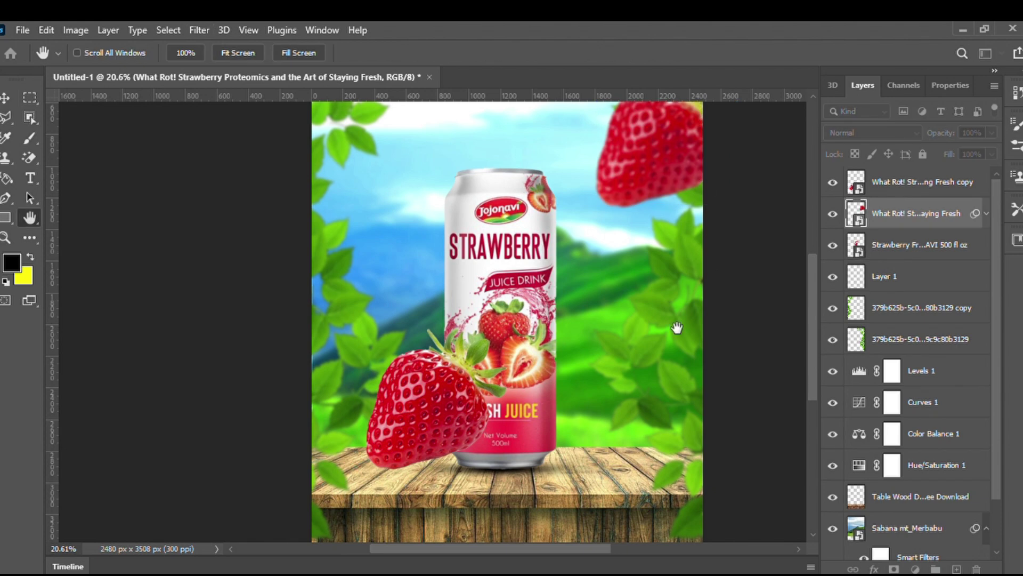
key("ctrl+t")
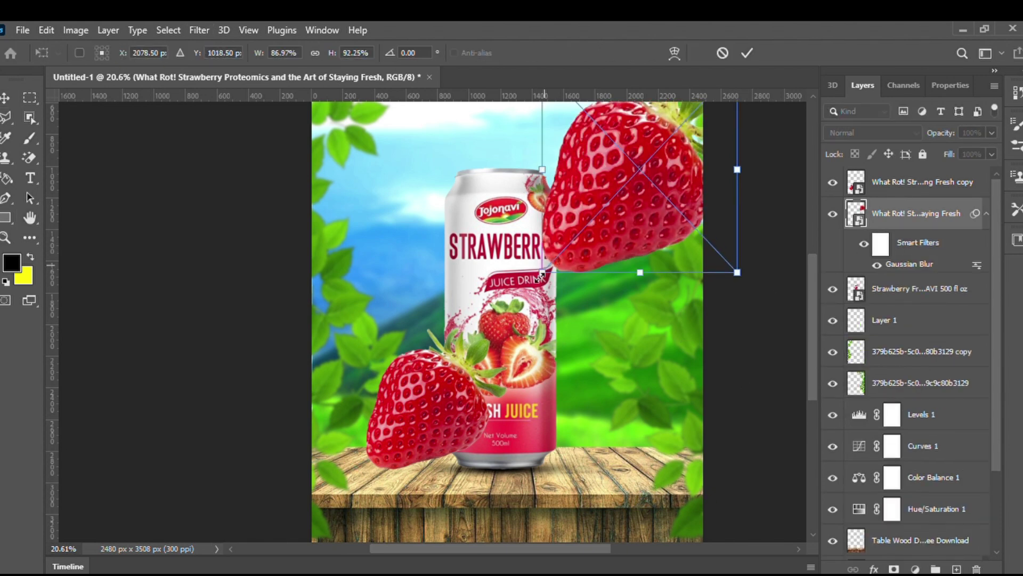
left_click_drag(650, 154, 366, 154)
key("Return")
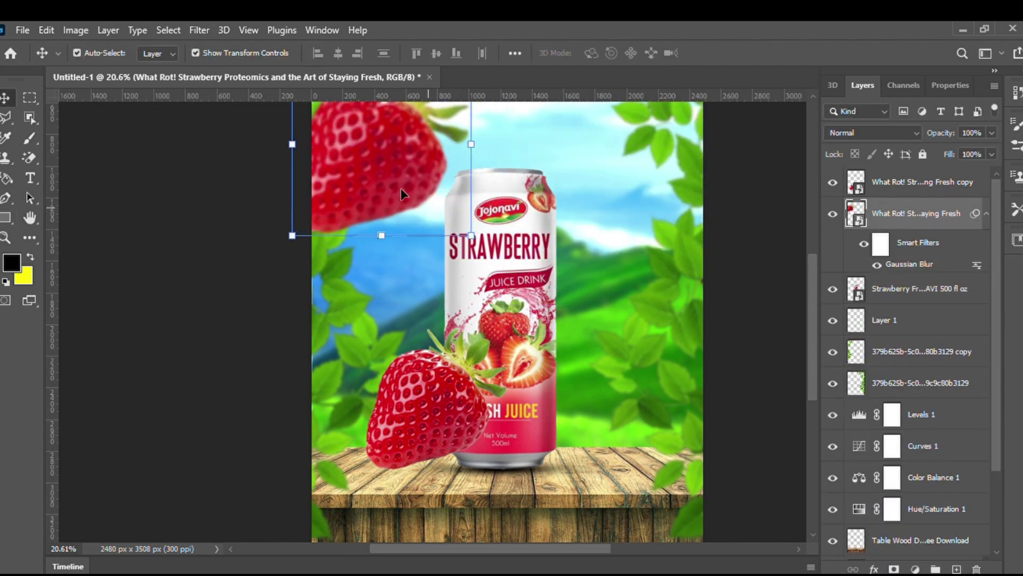
Step: Shrink the sharp strawberry copy and move it onto the table at the can's lower right
left_click(489, 324)
key("ctrl+t")
left_click_drag(426, 410, 557, 431)
key("Return")
Step: Position the masked sliced strawberry on the table in front of the can, next to the whole strawberry
left_click_drag(492, 483, 523, 334)
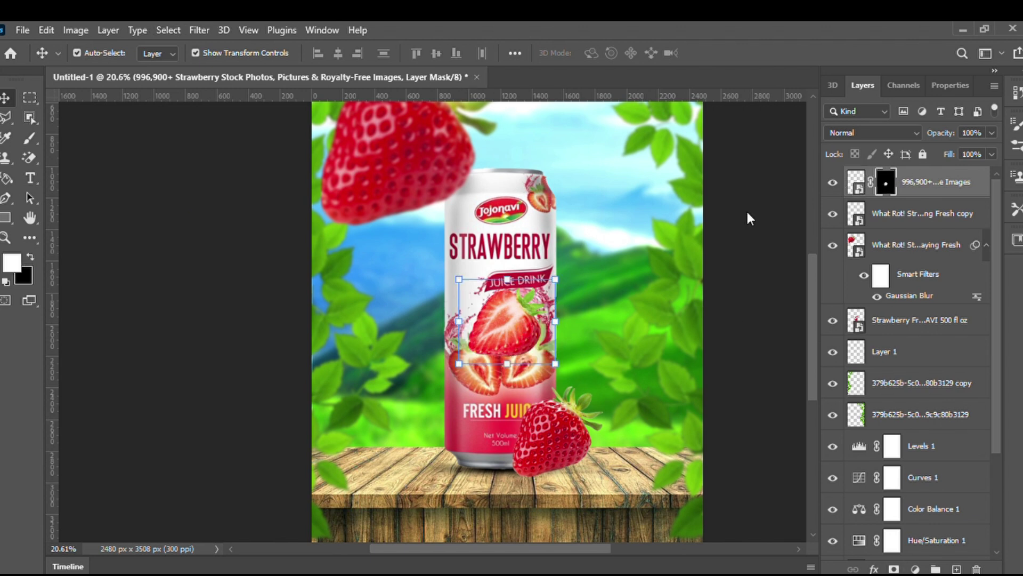
left_click_drag(509, 325, 507, 448)
left_click_drag(576, 429, 586, 427)
left_click_drag(522, 443, 524, 449)
Step: Paint a soft black spot on a new layer placed beneath the whole strawberry on the table
scroll(563, 521, "up", 6)
left_click(643, 298)
left_click(957, 569)
left_click_drag(905, 214, 907, 270)
left_click(913, 219)
left_click(909, 245)
left_click(30, 138)
left_click(647, 413)
Step: Flatten and reshape the black spot into a contact shadow under the whole strawberry
left_click(5, 98)
left_click_drag(646, 176, 647, 402)
mouse_move(628, 415)
left_mouse_down()
mouse_move(587, 233)
mouse_move(603, 421)
left_mouse_up()
left_click_drag(649, 451, 650, 418)
scroll(650, 418, "down", 3)
left_click_drag(745, 385, 746, 355)
left_click_drag(646, 368, 667, 367)
key("Return")
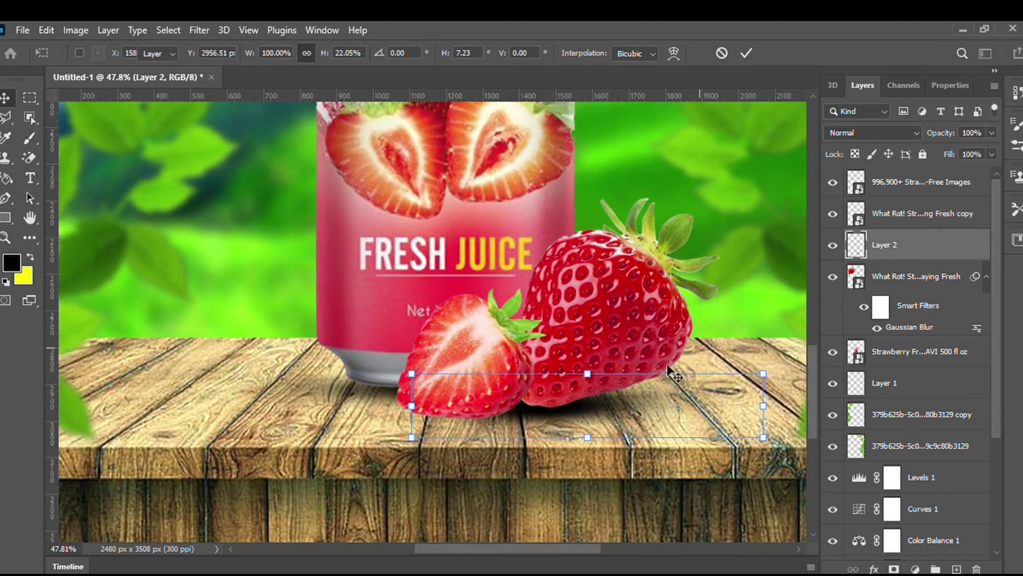
Step: Add a Curves adjustment clipped to the whole strawberry and pull the curve down to darken it
left_click(661, 356)
left_click(916, 569)
left_click(961, 421)
left_click(888, 568)
left_click_drag(901, 249, 895, 277)
left_click(746, 405)
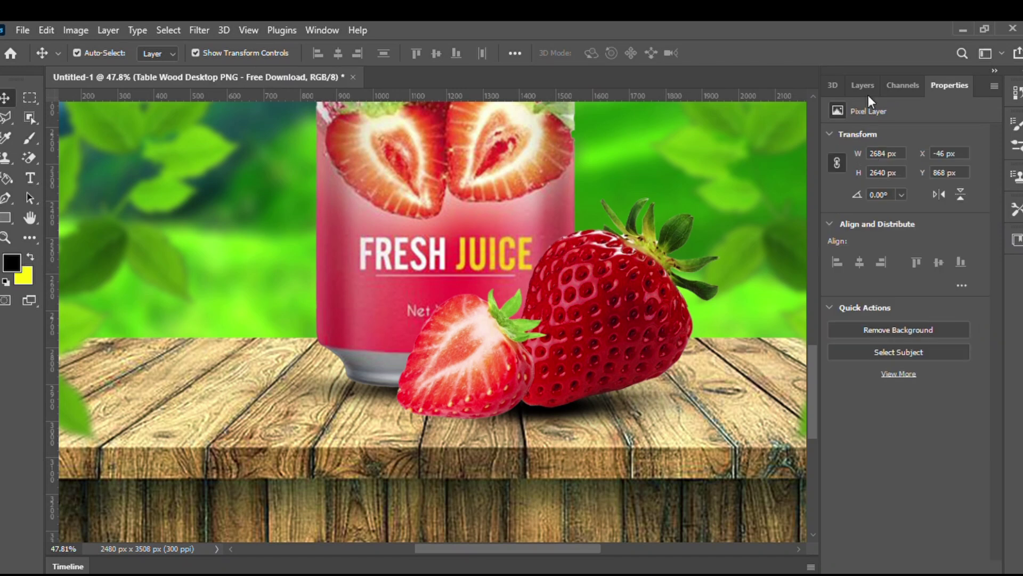
Step: Paint a soft black spot on a new layer placed beneath the sliced strawberry
left_click(862, 86)
left_click(921, 182)
left_click(956, 570)
left_click_drag(927, 184, 936, 224)
left_click(29, 139)
left_click(471, 426)
Step: Squash the black spot into a flat contact shadow and position it under the sliced strawberry
left_click(5, 98)
left_click_drag(472, 247, 473, 482)
left_click_drag(470, 220, 489, 407)
key("Return")
Step: Add a Curves adjustment clipped to the sliced strawberry and pull the curve down to darken it
left_click(489, 407)
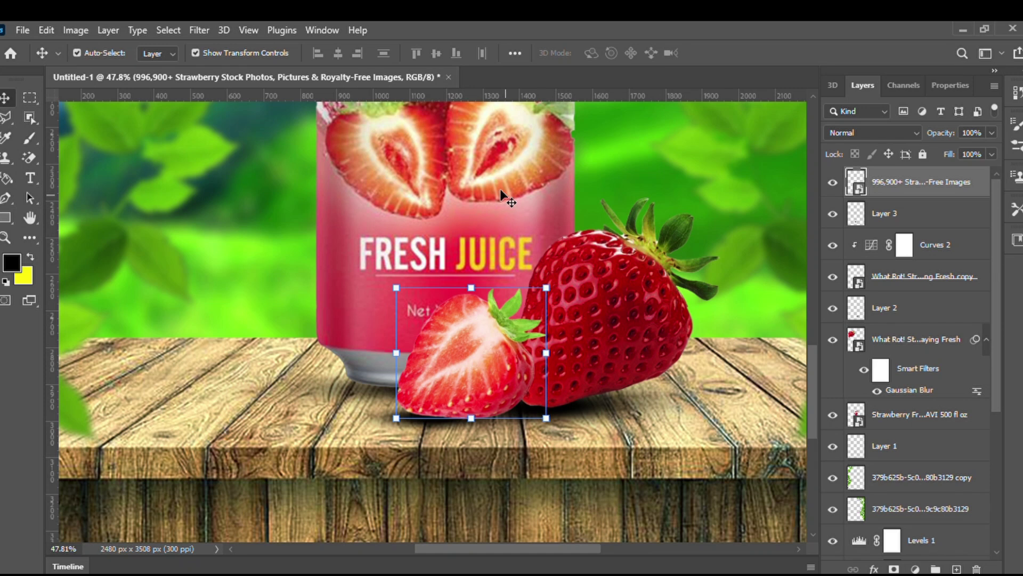
left_click(916, 569)
left_click(871, 298)
left_click(887, 569)
left_click_drag(900, 251, 896, 271)
left_click(862, 85)
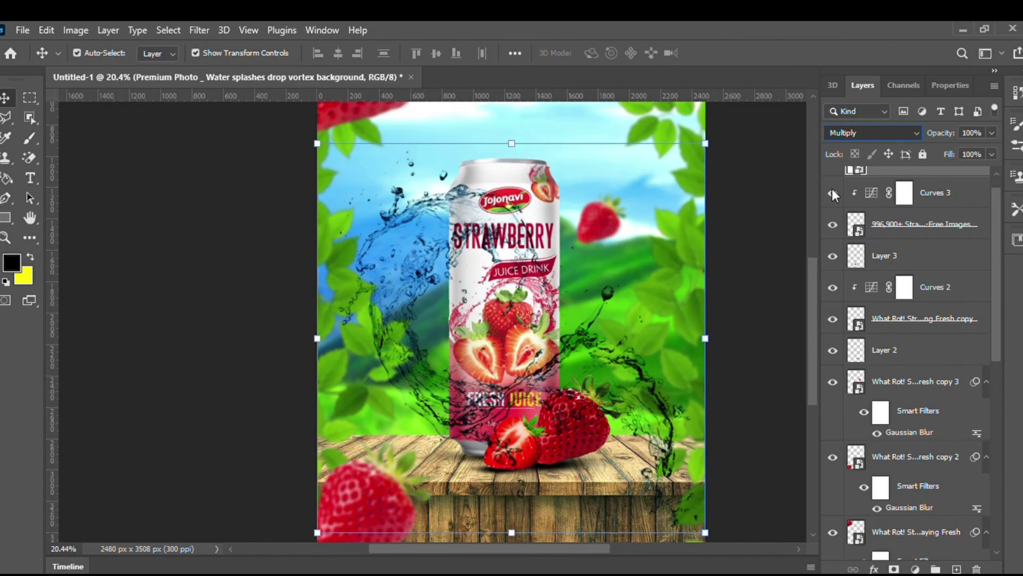
Step: Set the water splash layer's blend mode to Normal and move it behind the can, below the can's shadow layer
key("shift+alt+n")
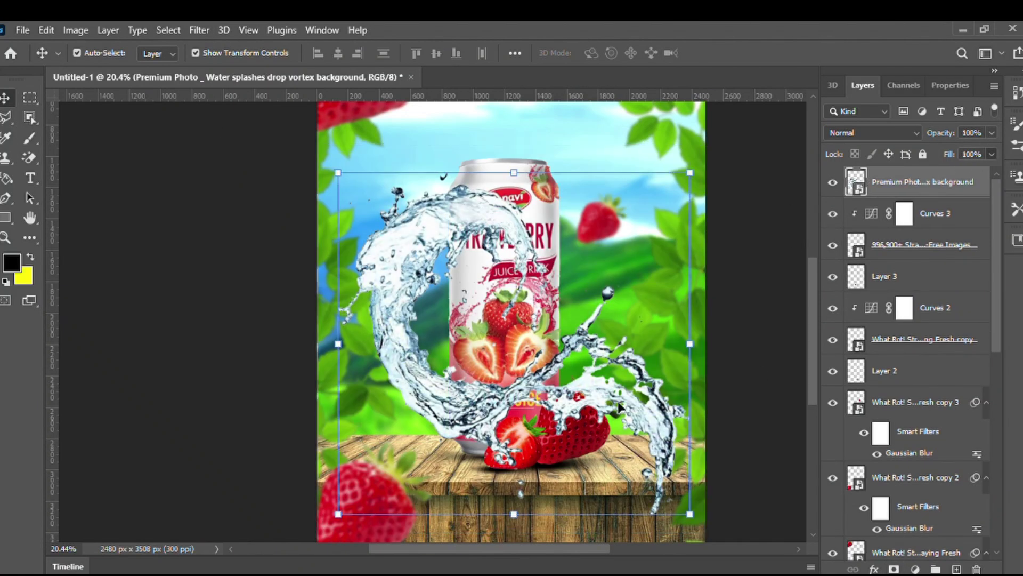
left_click_drag(922, 181, 935, 485)
left_click_drag(910, 255, 910, 240)
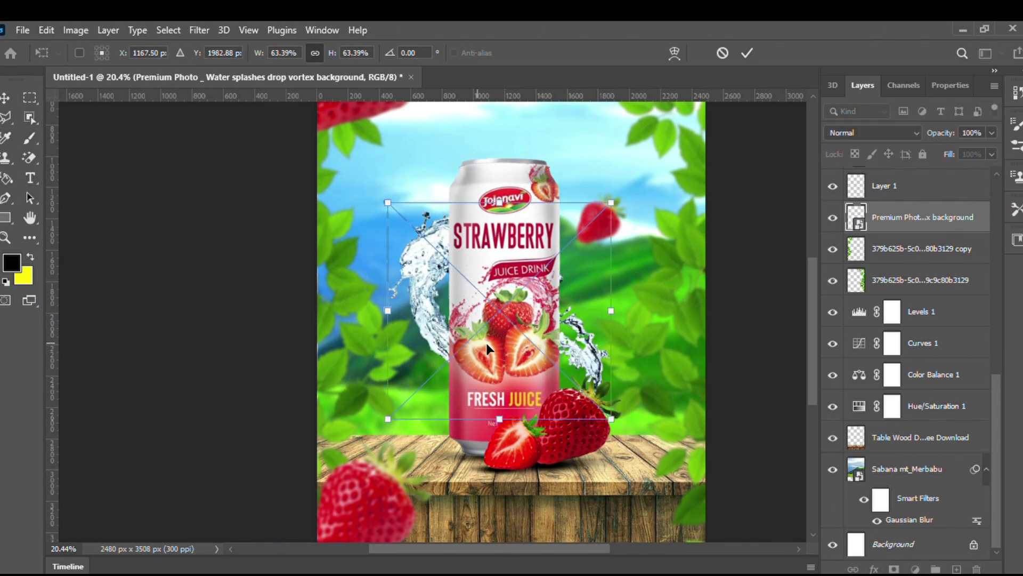
Step: Resize the water splash so that it curls around both sides of the can
left_click_drag(605, 413, 629, 435)
key("Return")
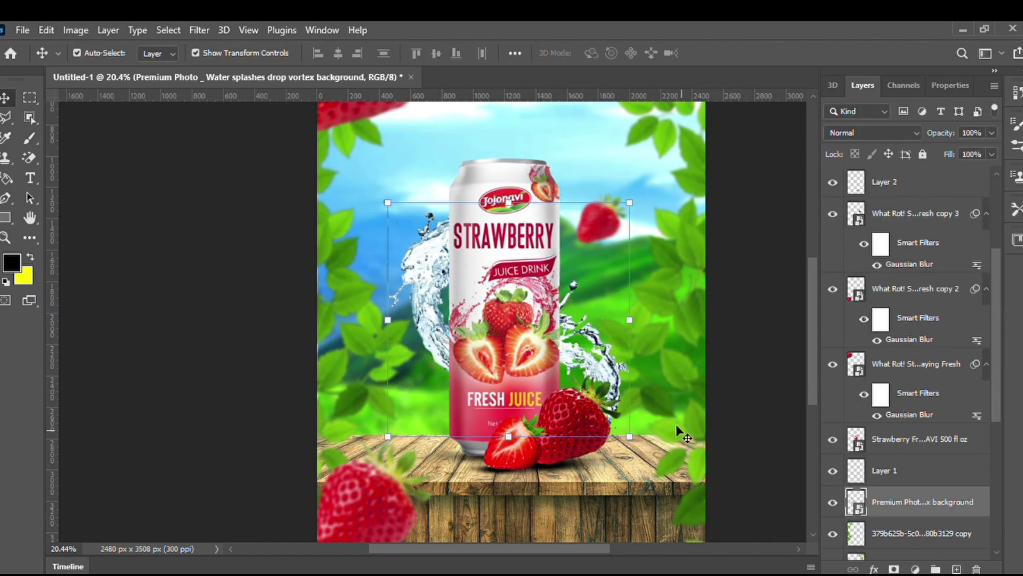
Step: Set the water splash's blend mode to Lighten and add a clipped Brightness/Contrast adjustment with reduced brightness
scroll(552, 334, "up", 1)
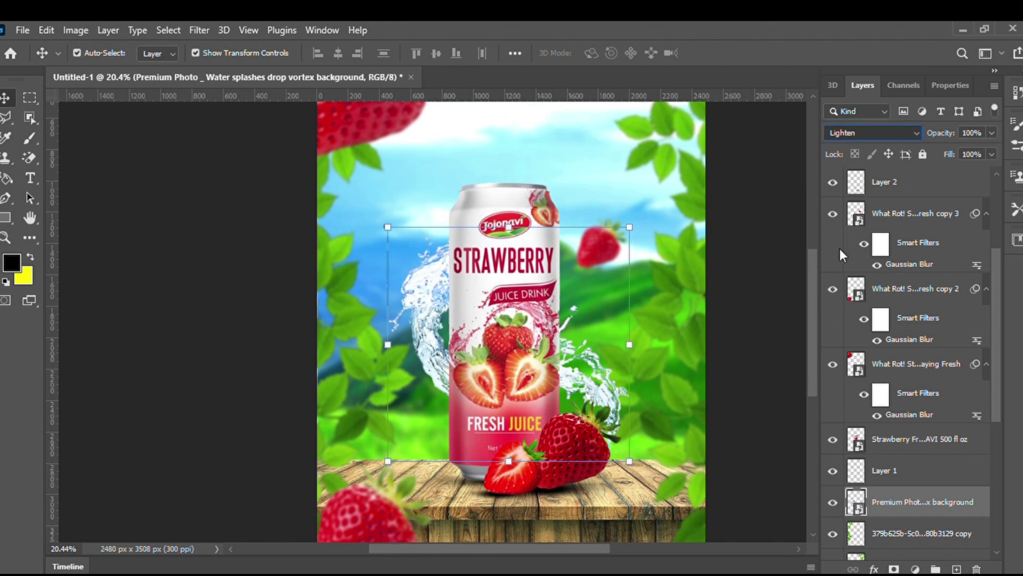
left_click(915, 569)
left_click(943, 442)
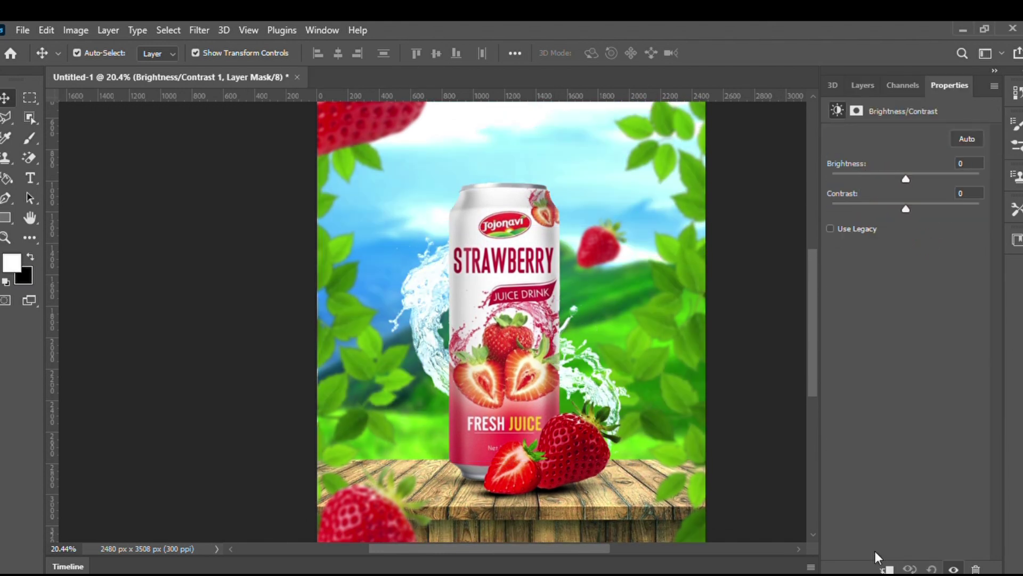
left_click_drag(906, 178, 886, 178)
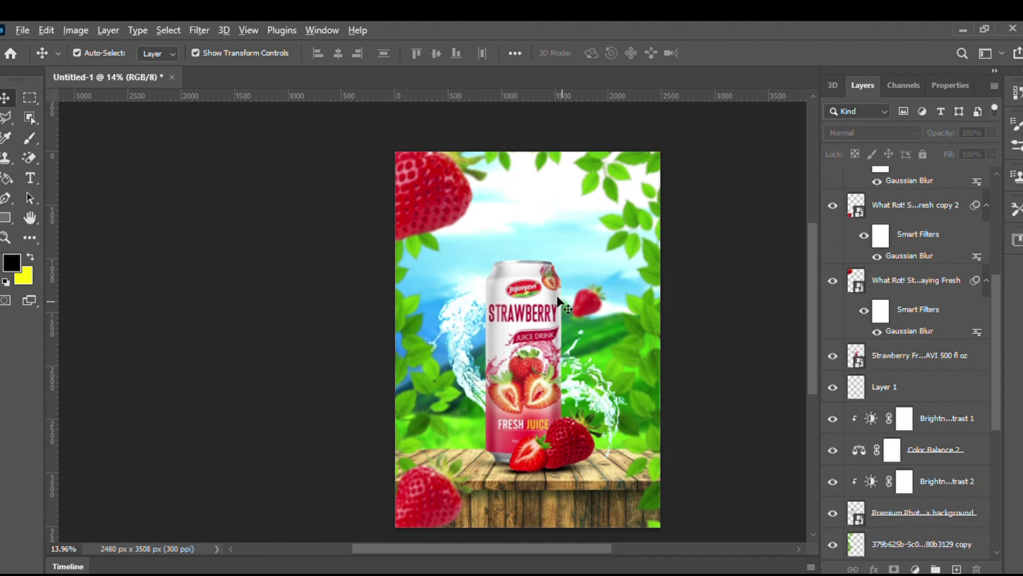
Step: Add the crimson text STRAWBERRY in the sky above the can and try other fonts, ending with Chokko
scroll(573, 213, "up", 3)
key("t")
left_click(459, 193)
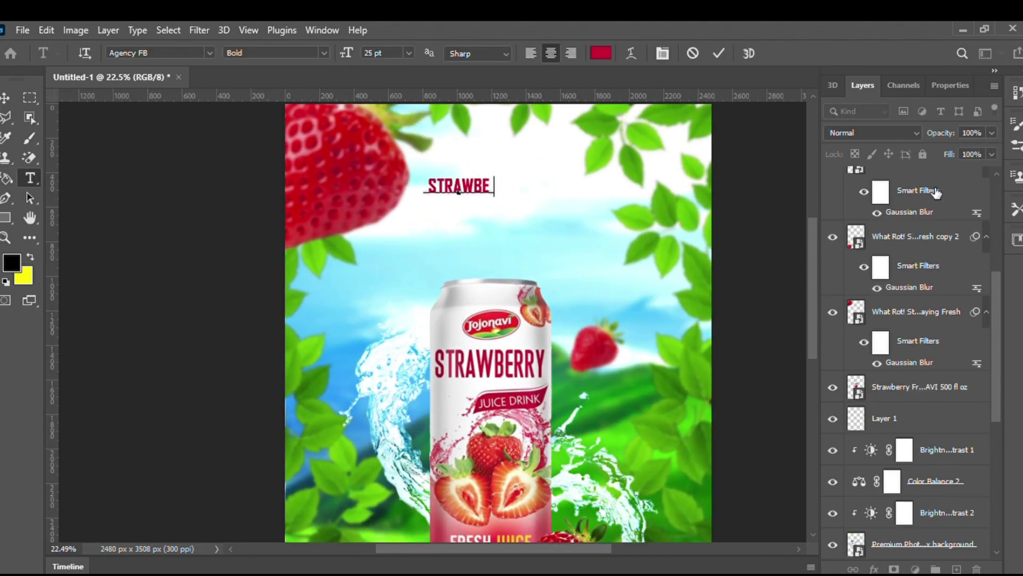
key("Down")
key("Down")
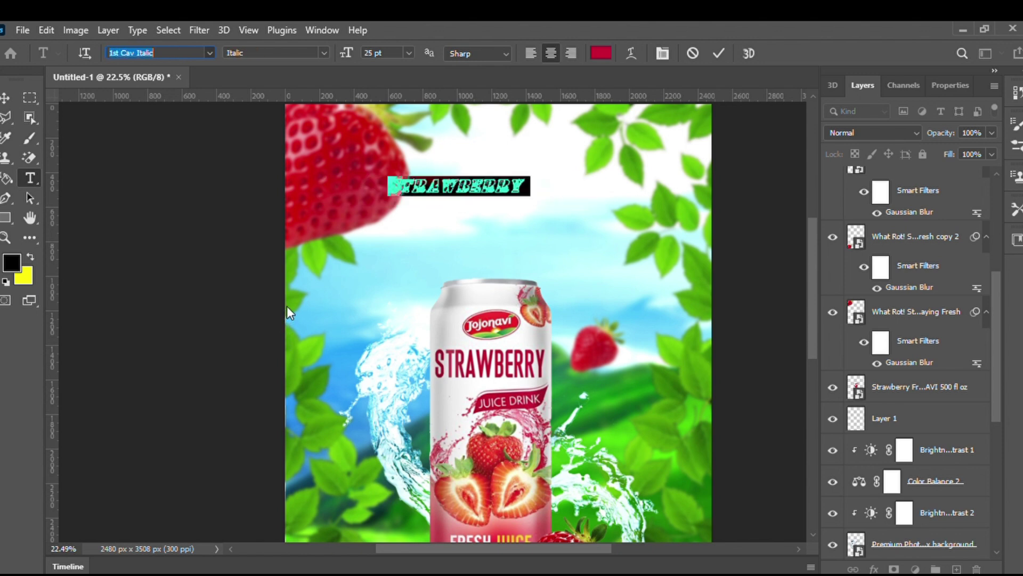
key("Down")
key("Down")
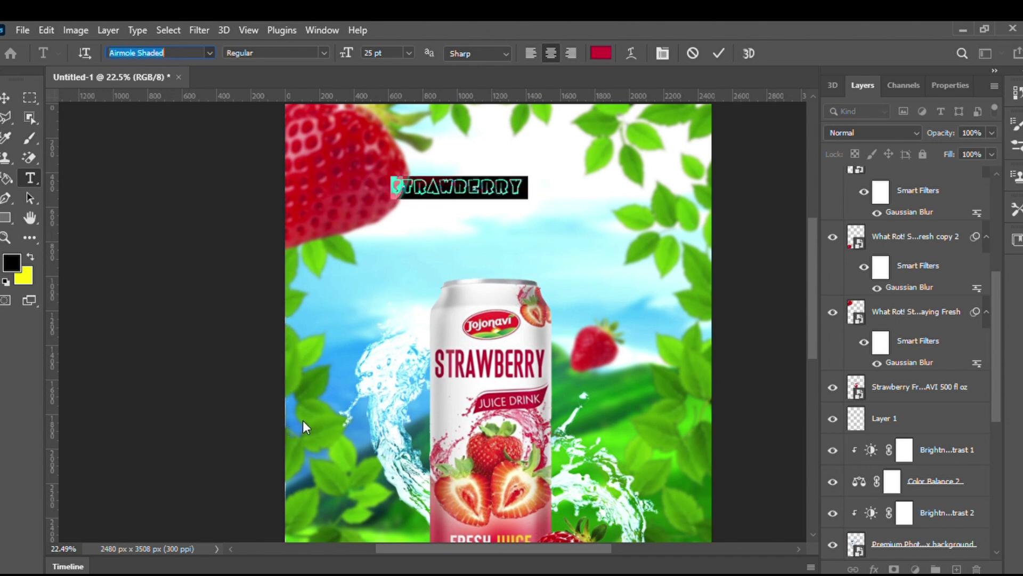
Step: Enlarge the STRAWBERRY title to 49 pt and commit the text
key("ctrl+shift+period")
key("ctrl+shift+period")
key("ctrl+shift+period")
key("ctrl+shift+period")
key("ctrl+shift+period")
key("ctrl+shift+period")
key("ctrl+shift+period")
key("ctrl+shift+period")
key("ctrl+shift+period")
key("ctrl+shift+period")
key("ctrl+shift+period")
key("ctrl+shift+period")
key("ctrl+Return")
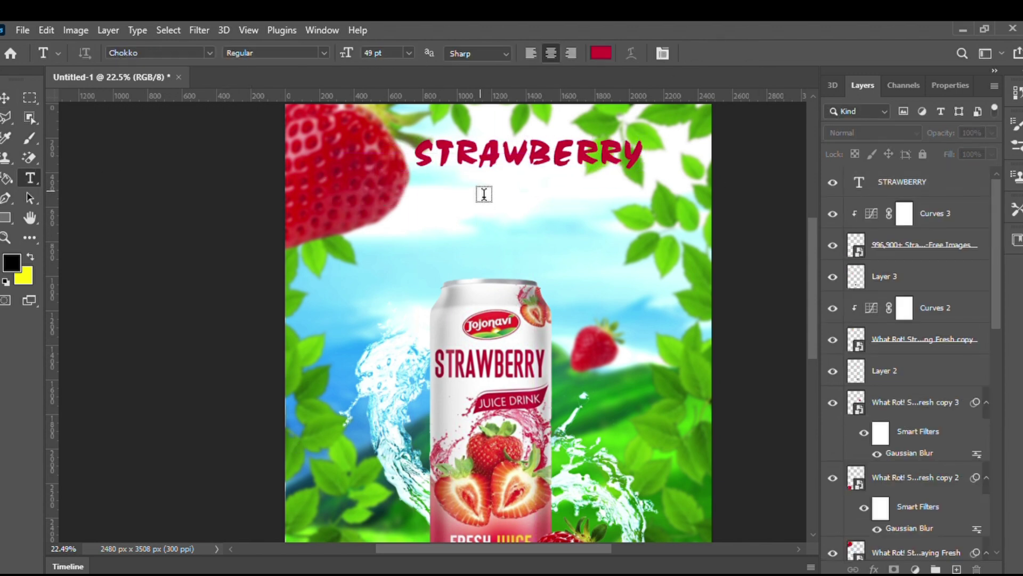
Step: Add the text JUICE DRINK below the title in 30 pt Chokko and recolour it a purer red
left_click(484, 194)
type("JUICE DRINK")
key("ctrl+a")
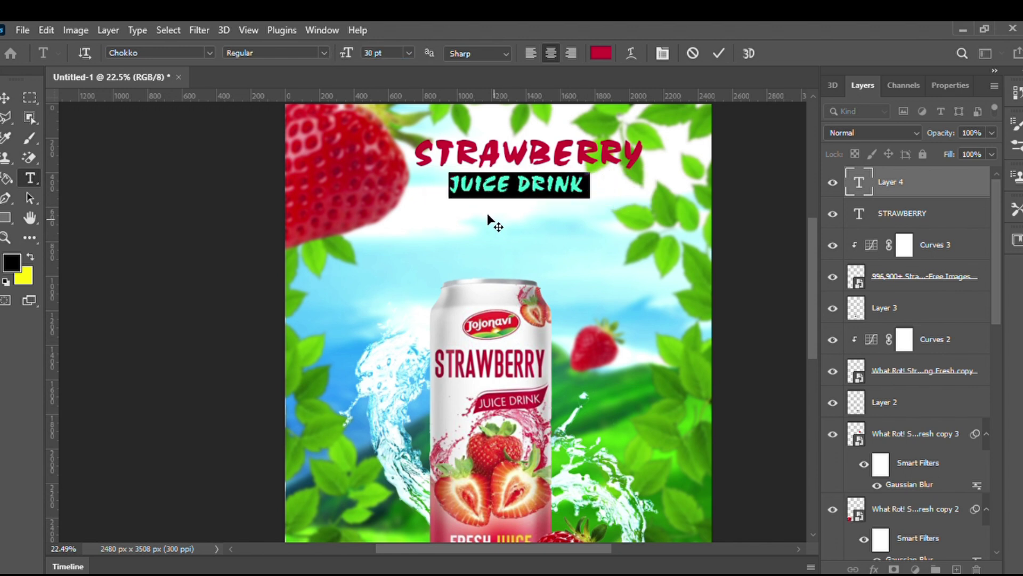
left_click(318, 394)
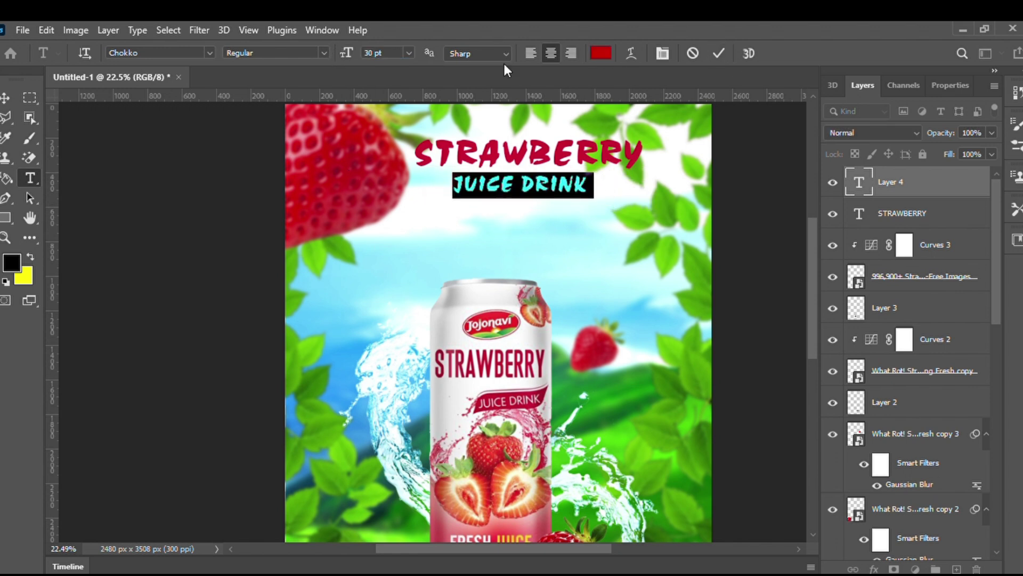
key("ctrl+Return")
Step: Add the text AS FOR YOU below JUICE DRINK and change it to a thin handwritten font
left_click(466, 228)
key("Down")
key("Down")
key("Down")
key("Down")
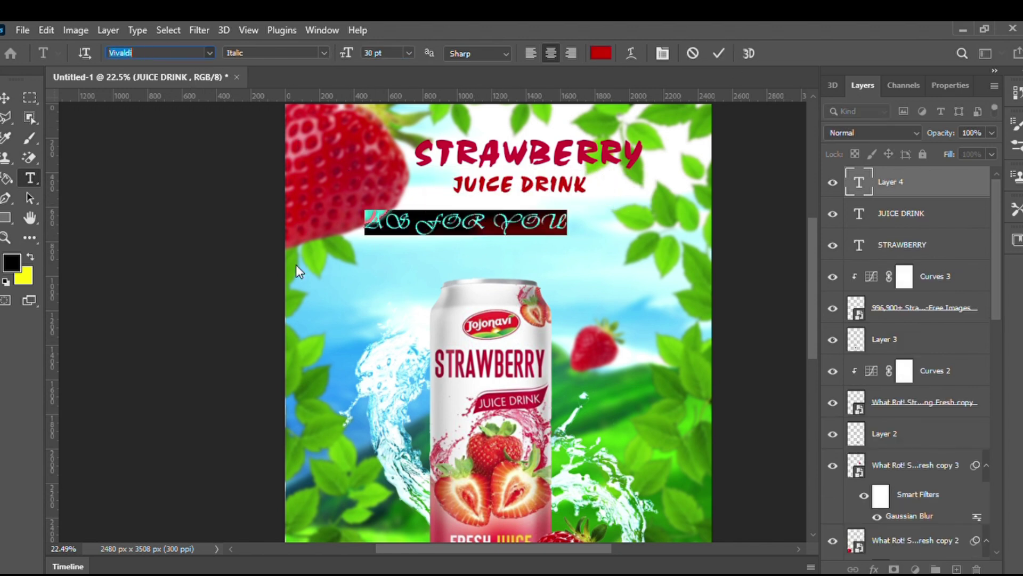
key("ctrl+Return")
Step: Scale down AS FOR YOU and arrange the three heading lines close together, centred above the can
key("ctrl+t")
left_click_drag(527, 224, 533, 184)
key("Return")
left_click_drag(623, 155, 607, 154)
left_click(618, 259)
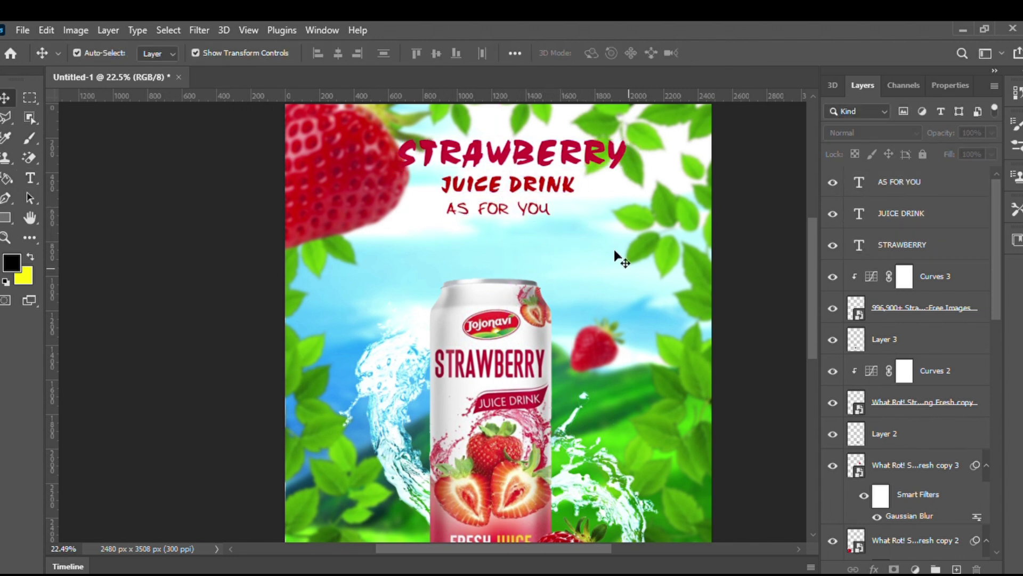
Step: Add the text FRESH JUICE on the table's front, with FRESH in white, JUICE in yellow and a different font
left_click(495, 164)
scroll(543, 215, "down", 6)
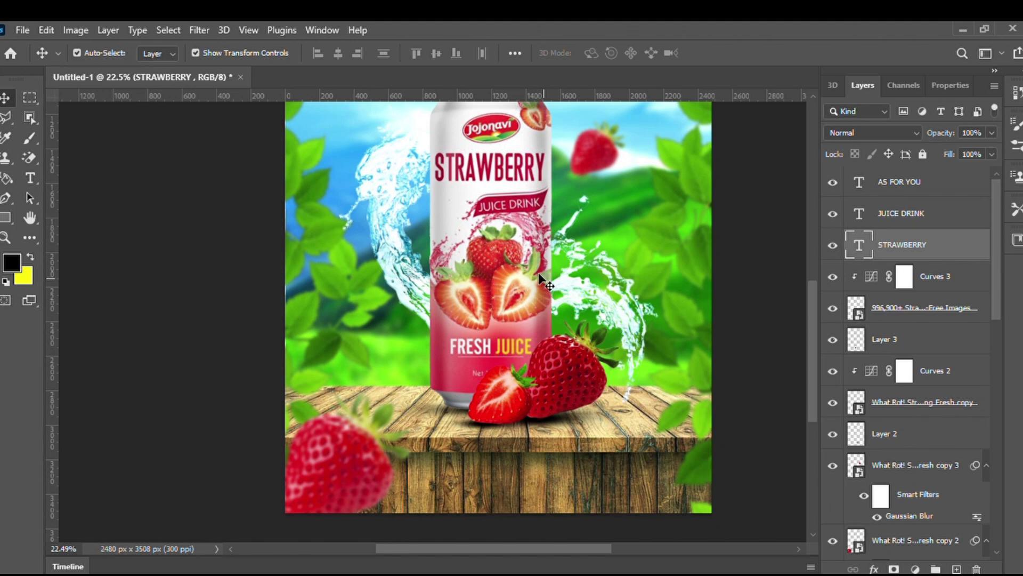
scroll(542, 283, "down", 1)
key("t")
left_click(501, 477)
type("FR")
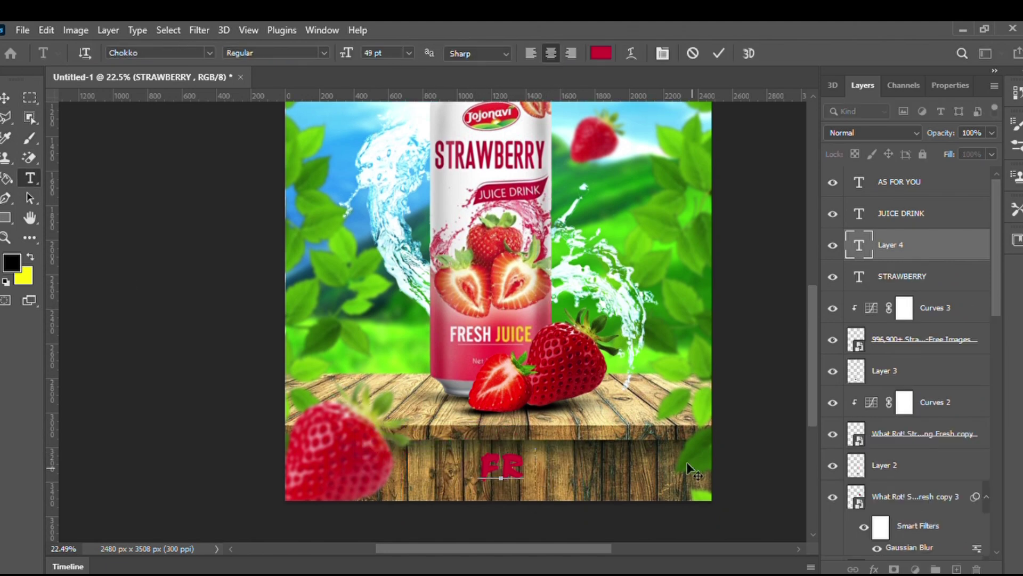
left_click(600, 54)
key("ctrl+a")
key("Up")
key("Up")
key("Up")
key("Up")
key("Up")
Step: Widen the letter spacing of the FRESH JUICE text
key("ctrl+alt+Right")
key("ctrl+alt+Right")
key("ctrl+alt+Right")
key("ctrl+alt+Right")
key("ctrl+alt+Right")
key("ctrl+alt+Right")
key("ctrl+alt+Right")
key("ctrl+alt+Right")
Step: Reduce the FRESH JUICE text's size and position it on the wooden table's front
key("ctrl+shift+comma")
key("ctrl+shift+comma")
key("ctrl+shift+comma")
key("ctrl+shift+comma")
key("ctrl+shift+comma")
key("ctrl+shift+comma")
key("ctrl+shift+comma")
key("ctrl+shift+comma")
key("ctrl+shift+comma")
key("ctrl+Return")
left_click(5, 99)
mouse_move(533, 473)
left_mouse_down()
mouse_move(537, 455)
mouse_move(538, 472)
left_mouse_up()
left_click(738, 411)
Step: Change the copied FRESH JUICE line to a smaller NEW MENU in white 18 pt #44 Font Condensed
left_click(30, 178)
double_click(491, 478)
key("ctrl+a")
type("NEW")
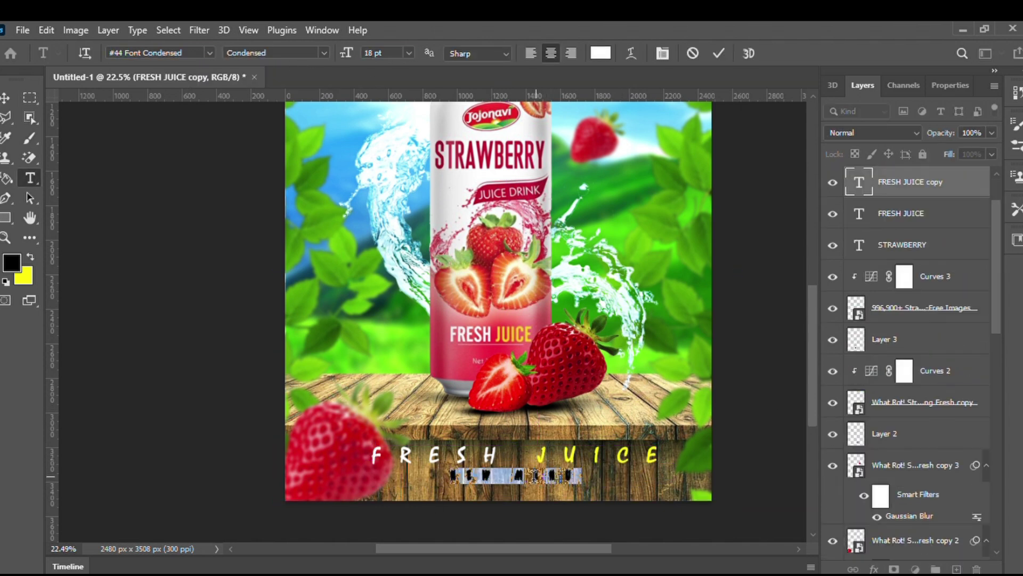
left_click(718, 53)
Step: Duplicate the NEW MENU text just below itself and change the copy's wording to 2024
left_click(5, 98)
left_click_drag(520, 475, 519, 484)
left_click(30, 178)
triple_click(520, 484)
type("2024")
left_click(718, 54)
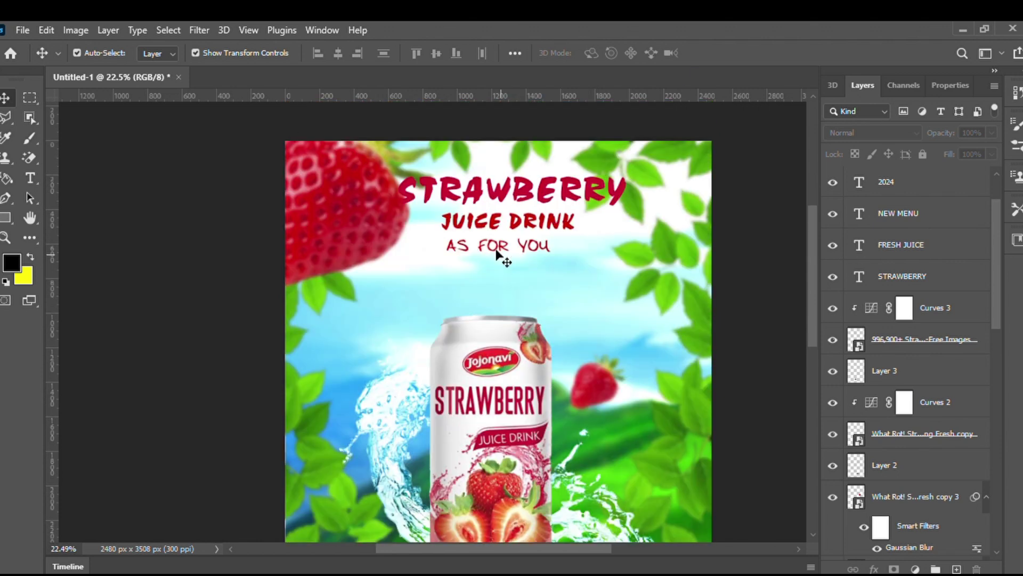
Step: On a new layer above the text, sample the title's crimson and stamp a small brush accent at the end of STRAWBERRY
left_click(373, 215)
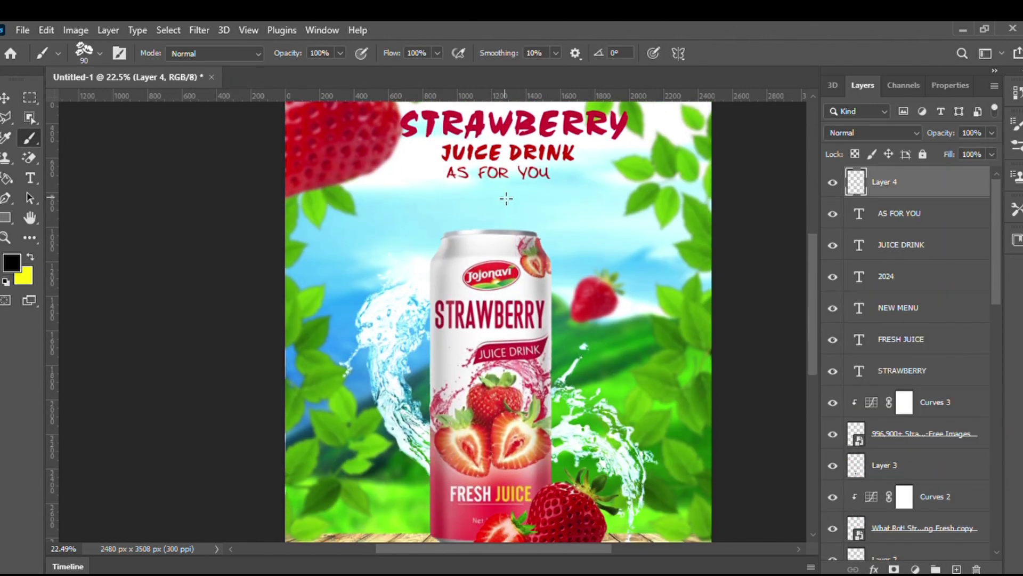
left_click(501, 123, "alt")
scroll(441, 177, "down", 5)
scroll(709, 254, "down", 2)
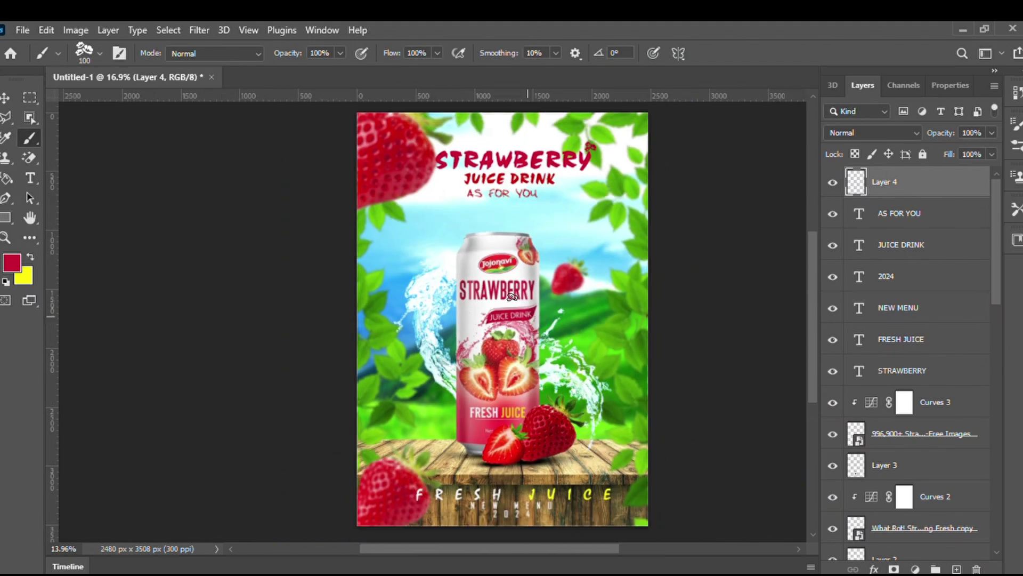